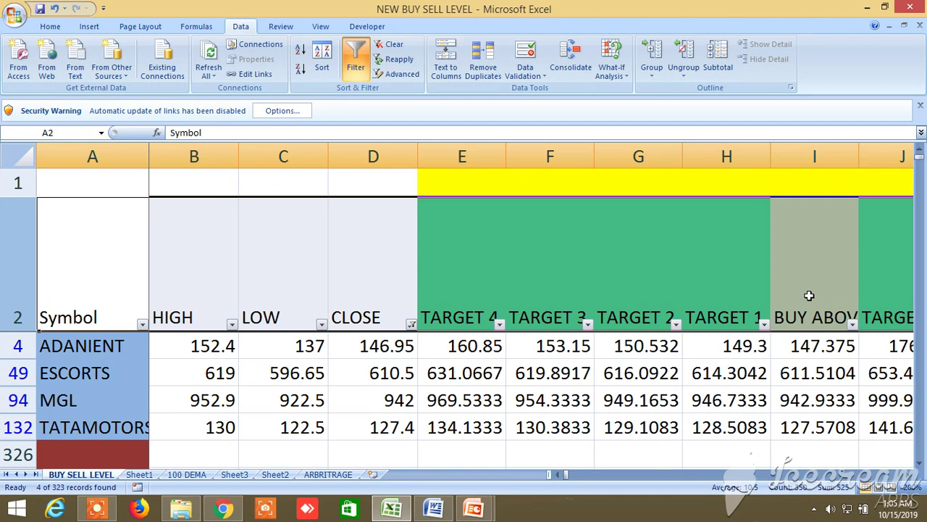
Examine the BUY SELL LEVELS columns, from the BUY ABOVE level and its upside targets to the SELL BELOW level and its downside targets.
left_click(809, 295)
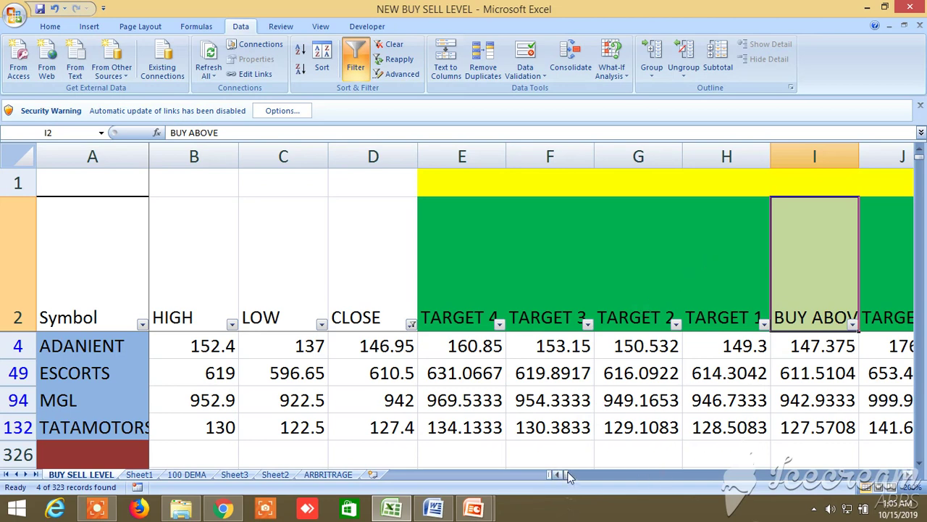
left_click_drag(569, 476, 552, 492)
left_click(736, 278)
left_click(474, 257)
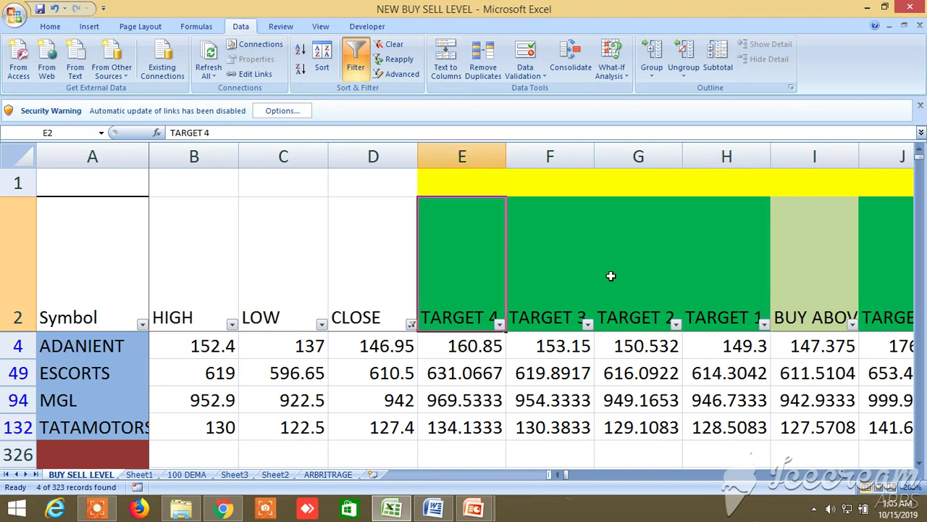
left_click(891, 297)
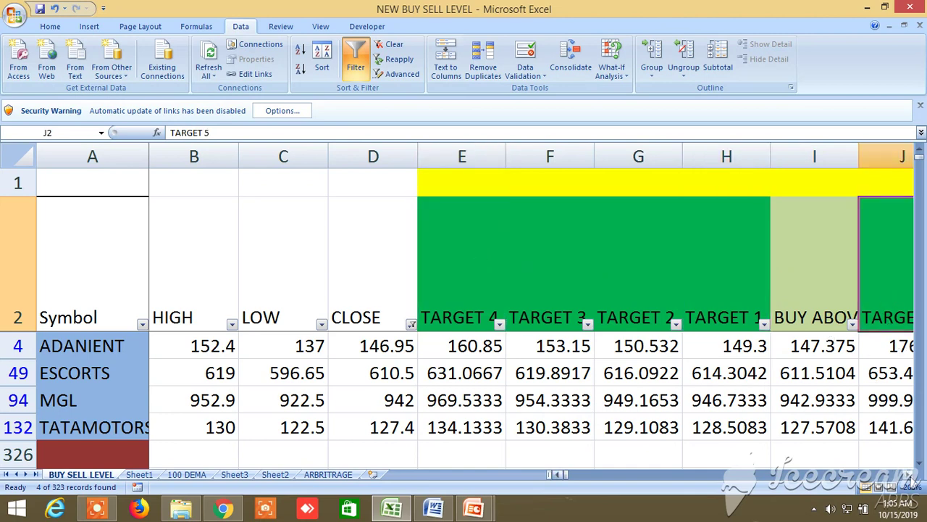
scroll(910, 477, "right", 7)
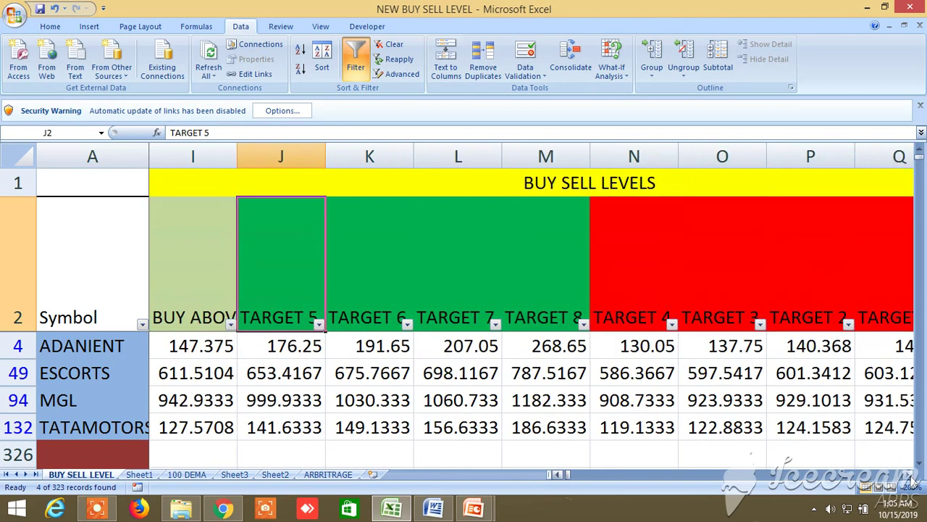
scroll(910, 477, "right", 4)
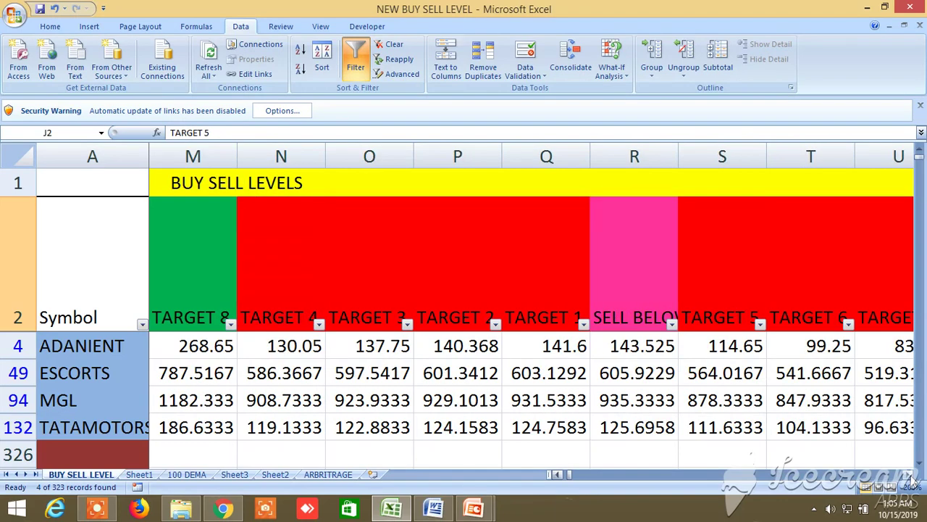
scroll(911, 482, "right", 4)
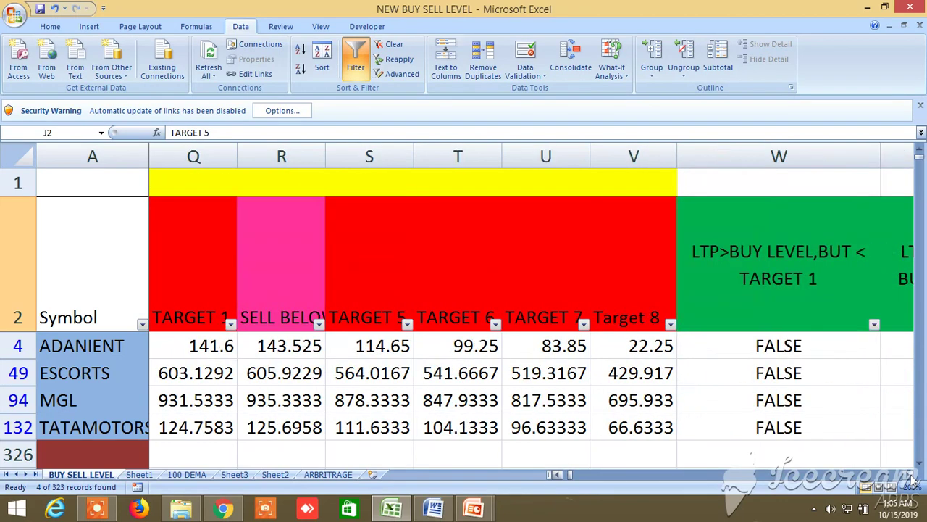
Review the ALTERNATIVE BUY SELL LEVELS columns, covering BUY ABOVE, SELL BELOW and Targets 1 to 3 for each.
scroll(911, 481, "right", 20)
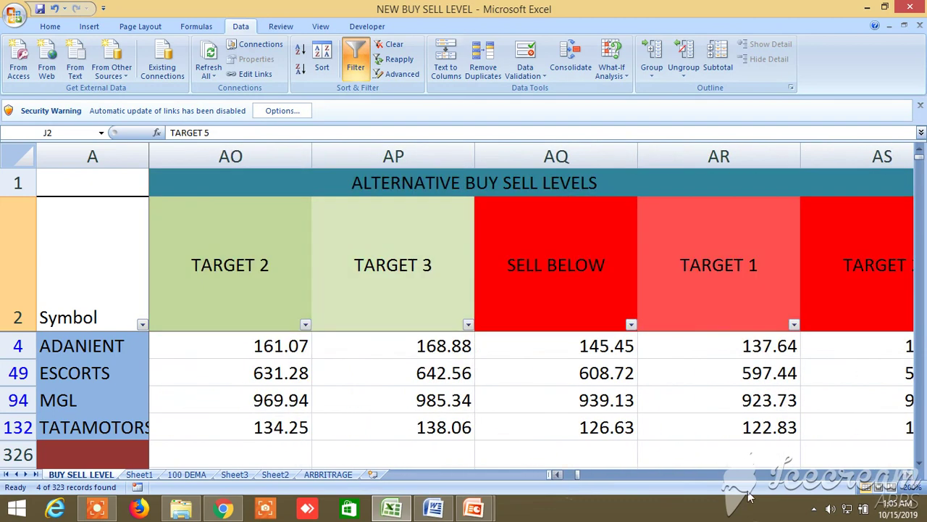
scroll(559, 475, "left", 2)
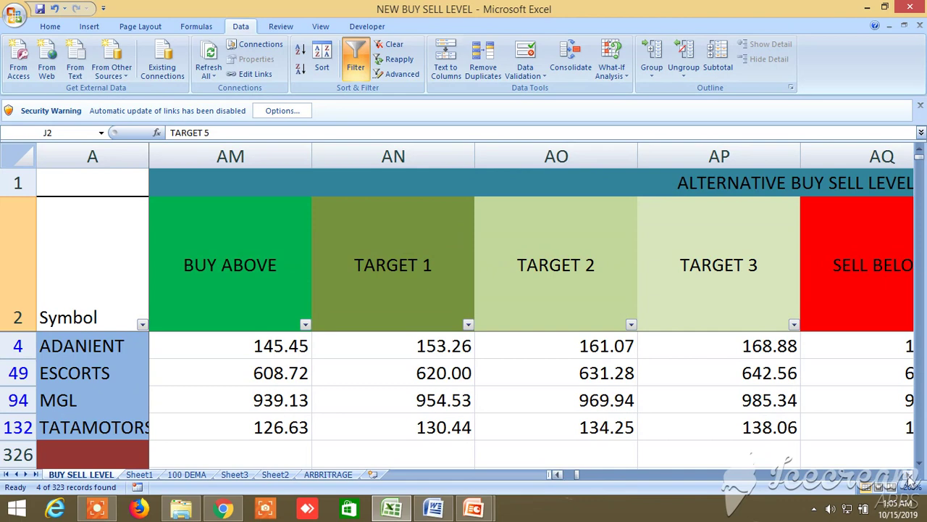
scroll(912, 480, "right", 4)
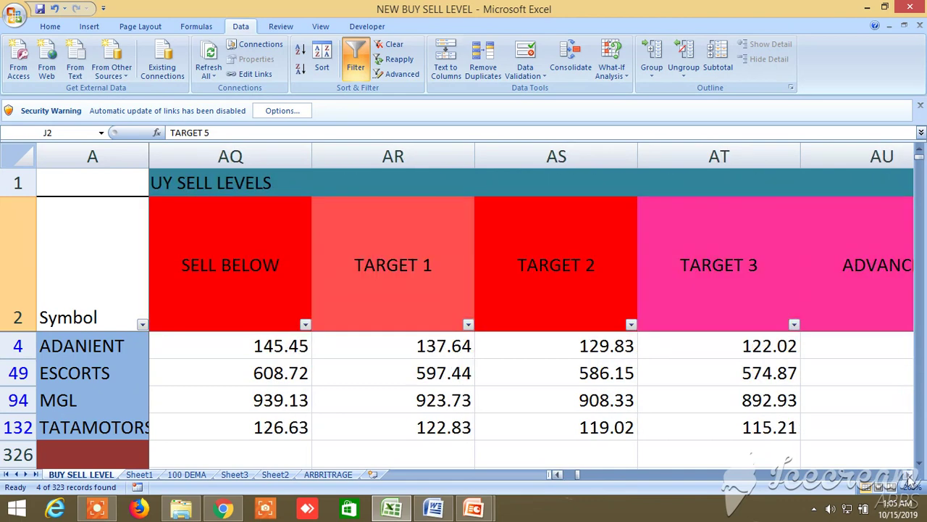
scroll(910, 479, "right", 7)
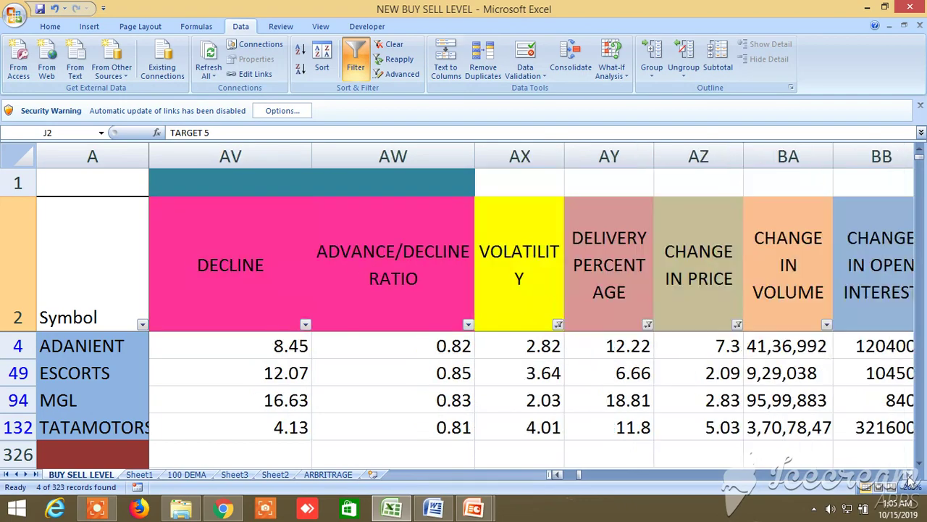
Look through the indicator columns: average prices, moving averages, NORMDIST, probability, EMA 5-8-13 crossover, Fibonacci levels and pivot points.
scroll(910, 480, "right", 13)
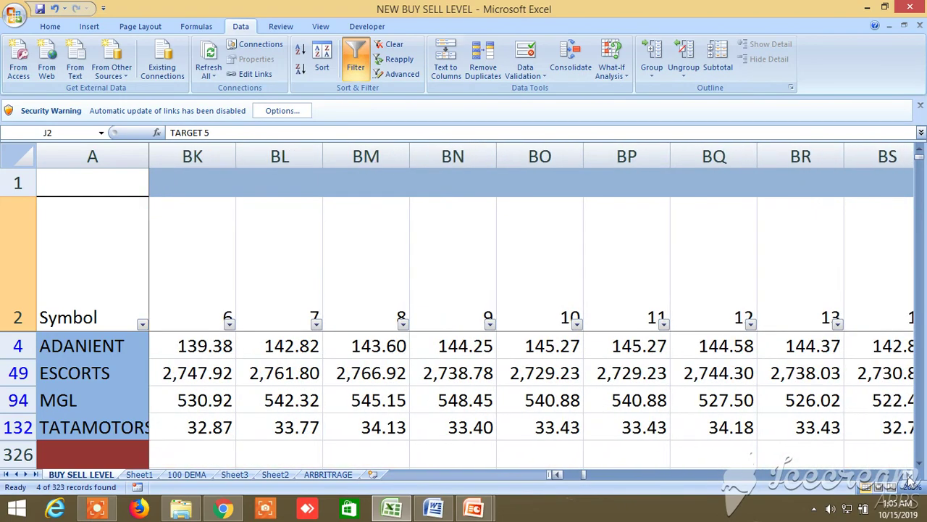
scroll(911, 481, "right", 8)
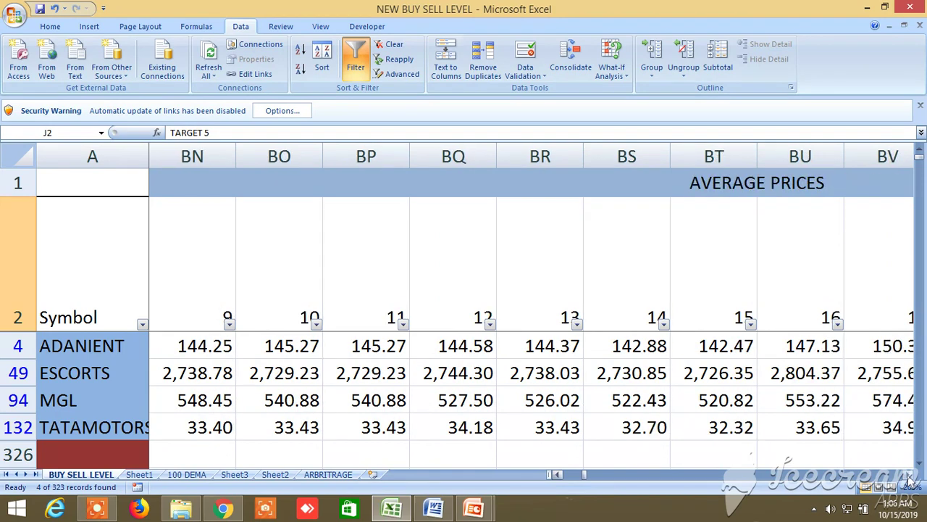
scroll(910, 480, "right", 19)
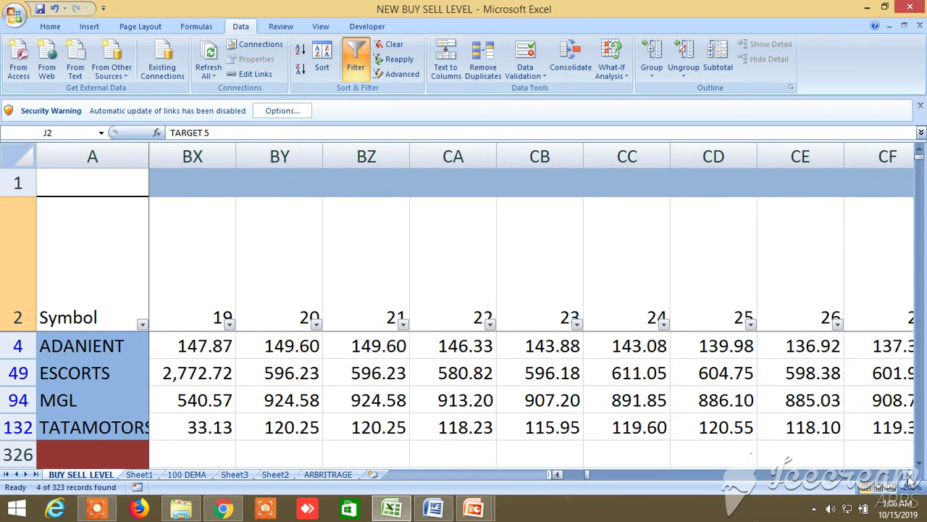
scroll(910, 481, "right", 20)
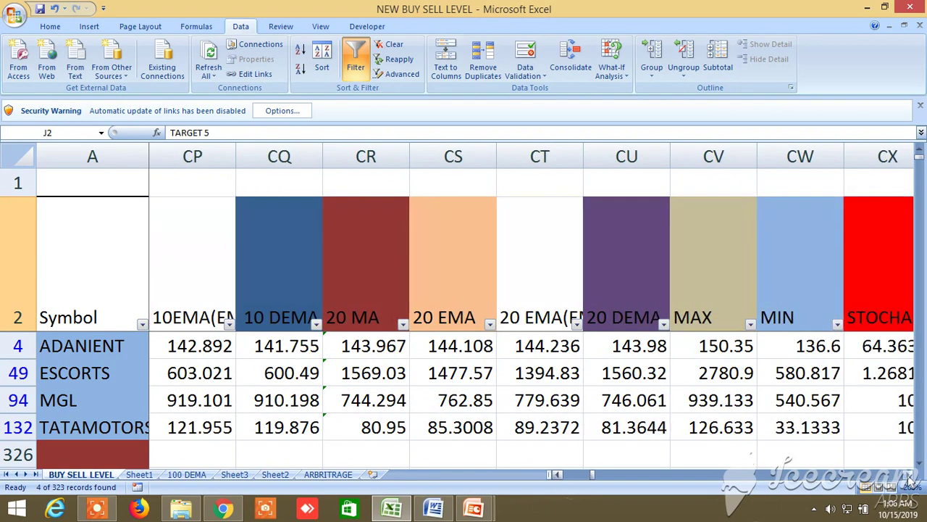
scroll(911, 480, "right", 10)
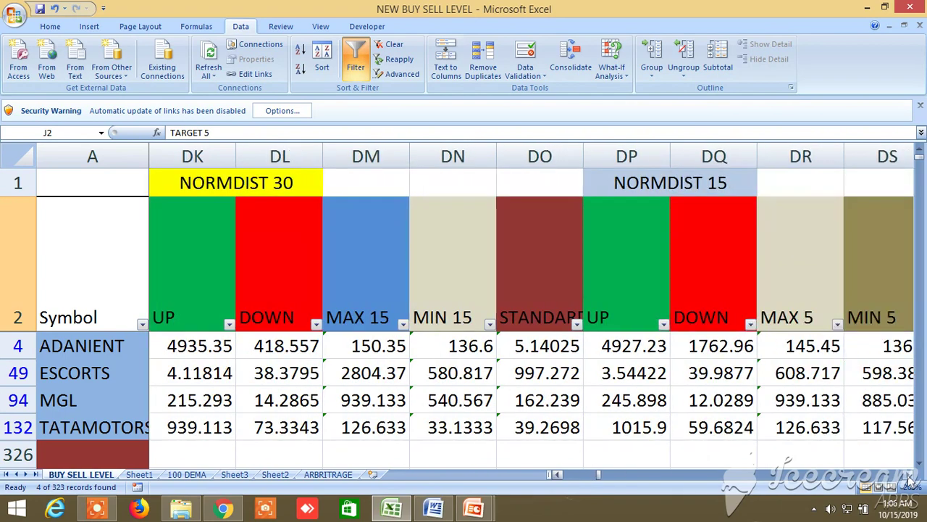
scroll(910, 480, "right", 16)
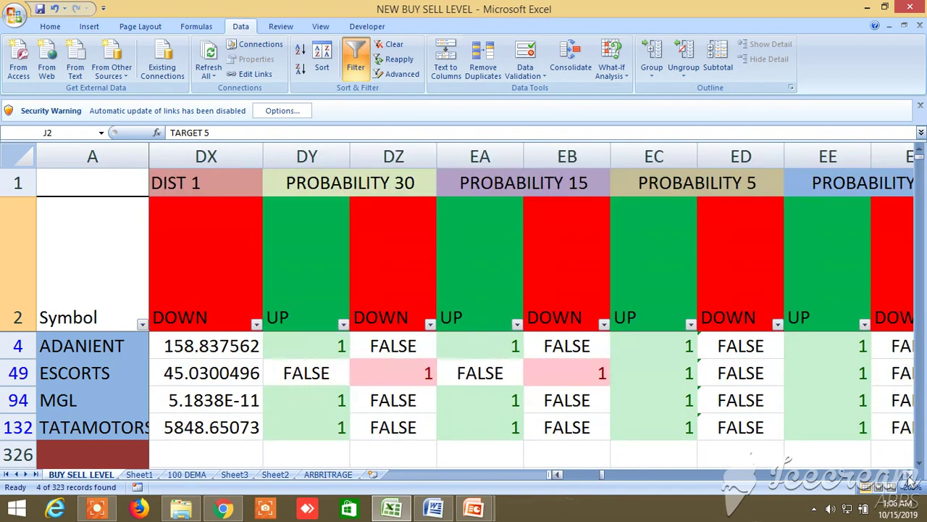
scroll(911, 480, "right", 9)
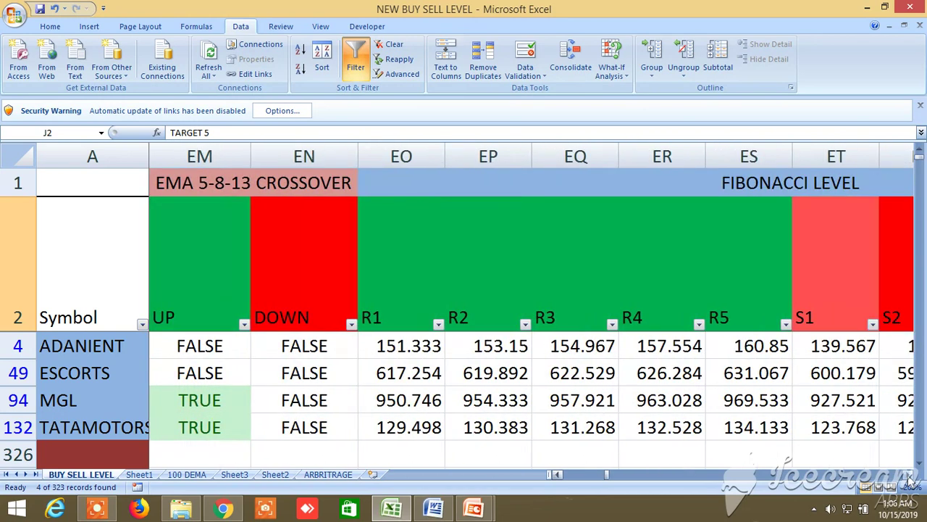
scroll(911, 480, "right", 6)
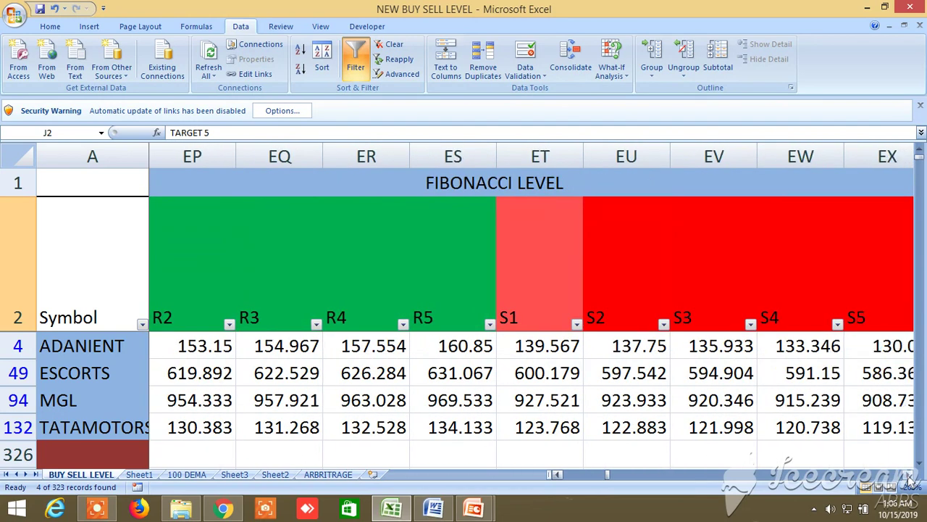
scroll(910, 480, "right", 3)
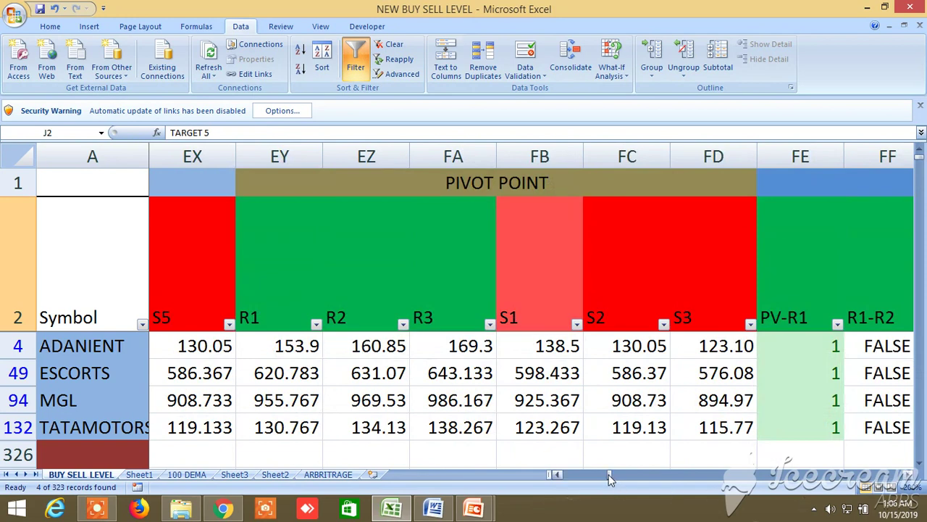
Inspect the Buy at/above and Sell at/below target columns near the sheet's far end, and return to the first columns.
left_click_drag(609, 478, 888, 479)
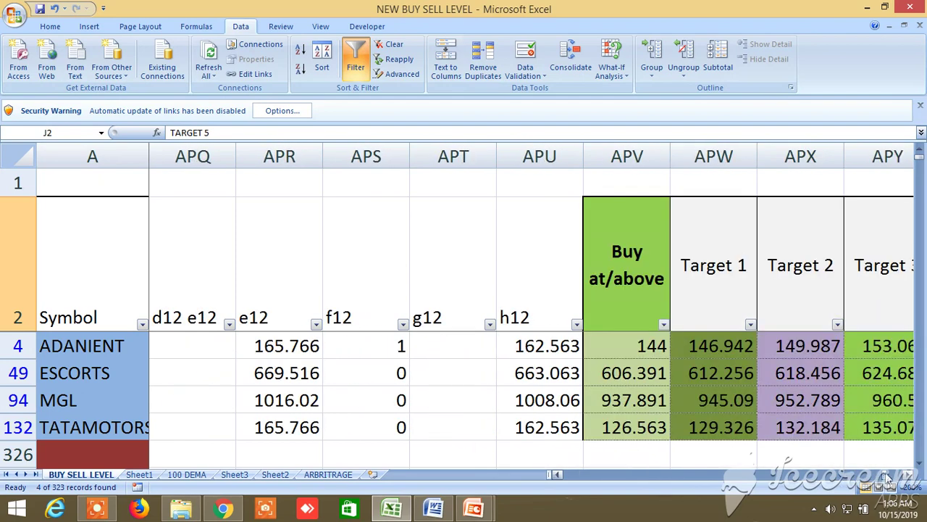
left_click(910, 475)
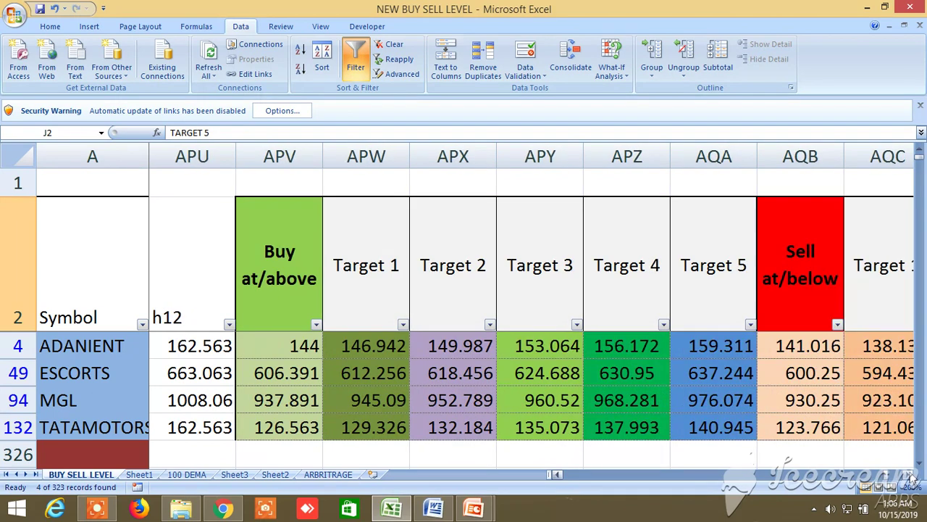
left_click(911, 475)
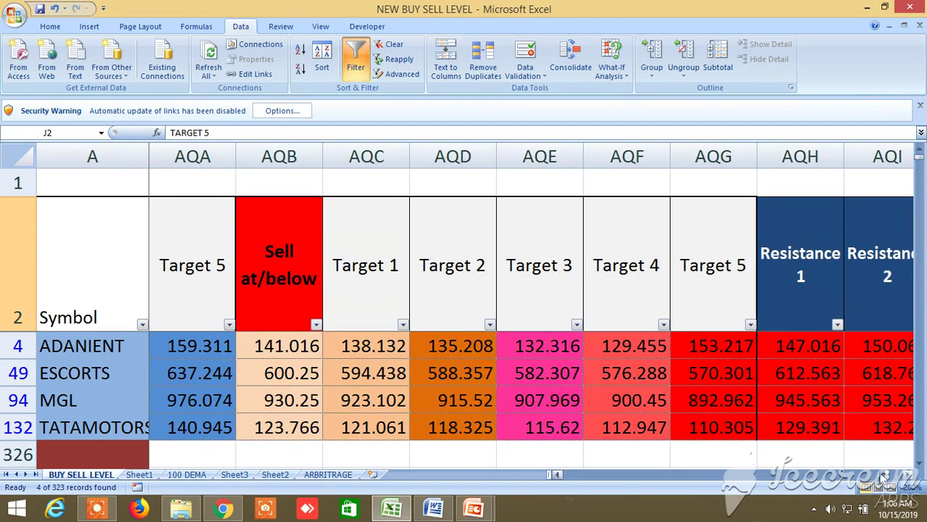
left_click_drag(888, 476, 548, 475)
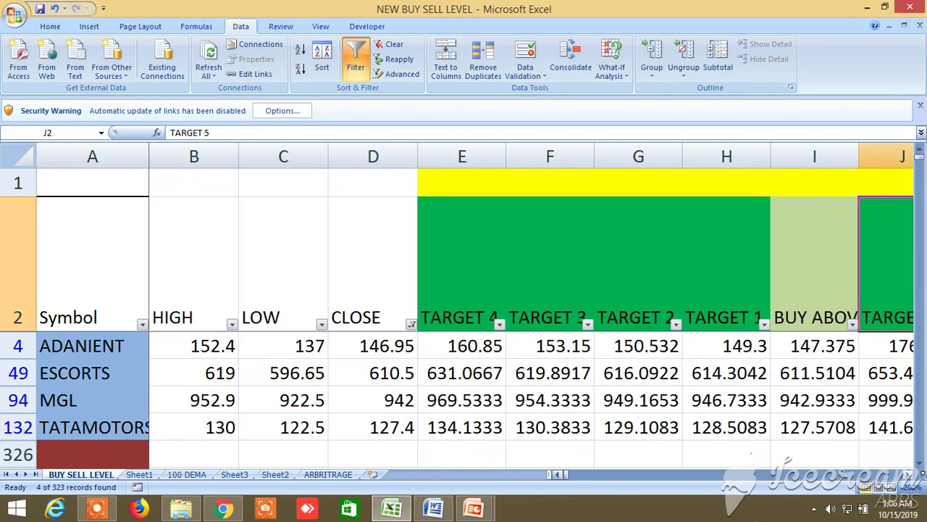
Remove the filter from the BUY SELL LEVEL table so that all symbols are listed.
left_click(909, 475)
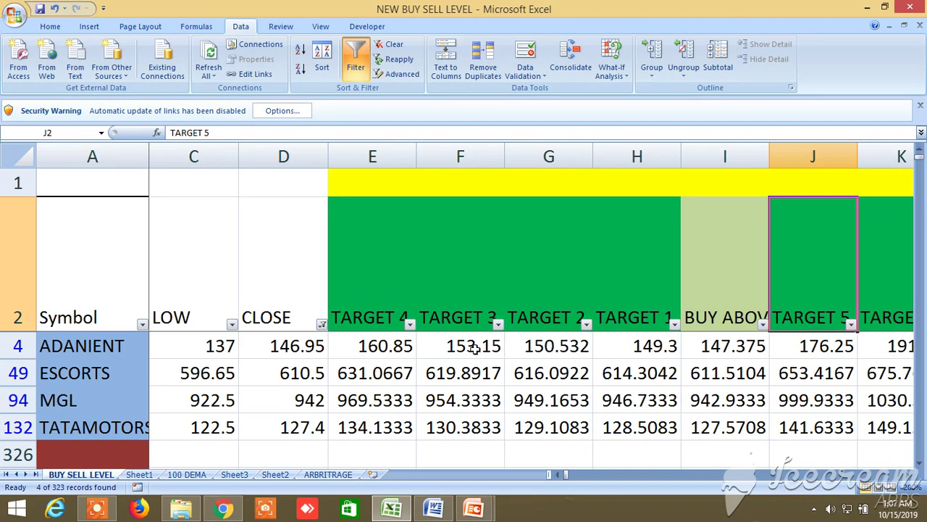
left_click(357, 64)
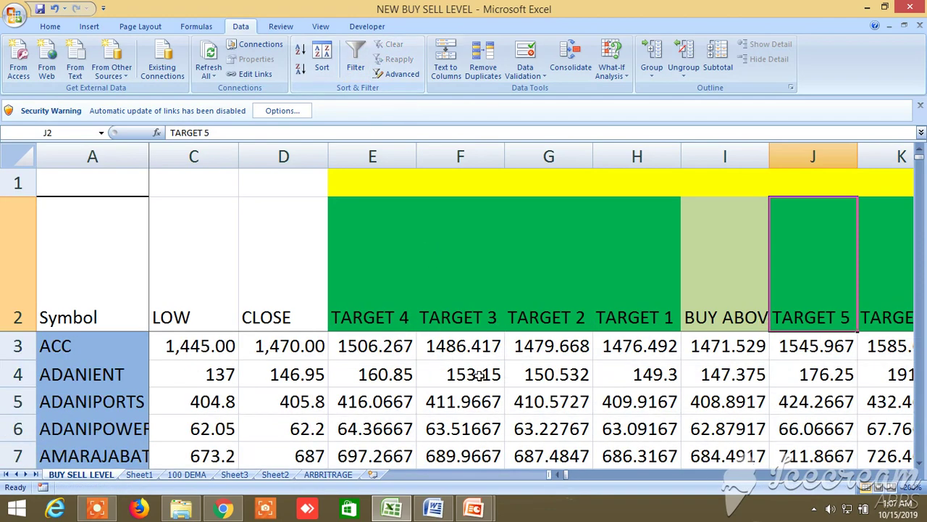
Browse the full symbol list, including the nifty fut, BANKNIFTY and NIFTY rows and the second stock block that starts at ACC.
scroll(478, 374, "down", 20)
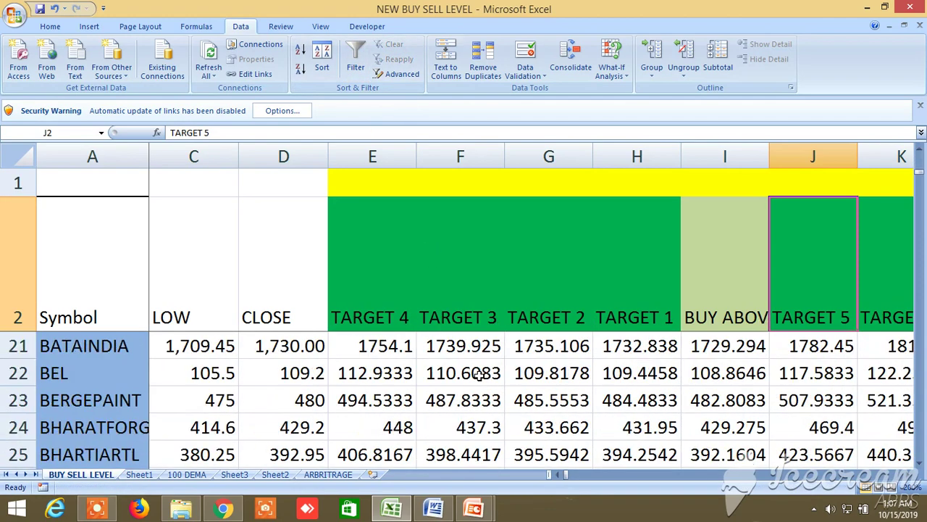
scroll(478, 374, "down", 20)
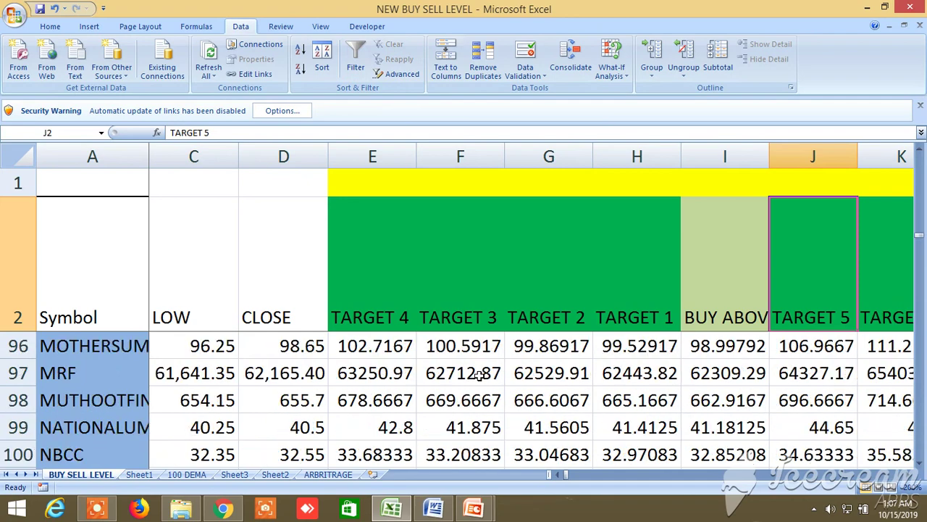
scroll(478, 374, "down", 8)
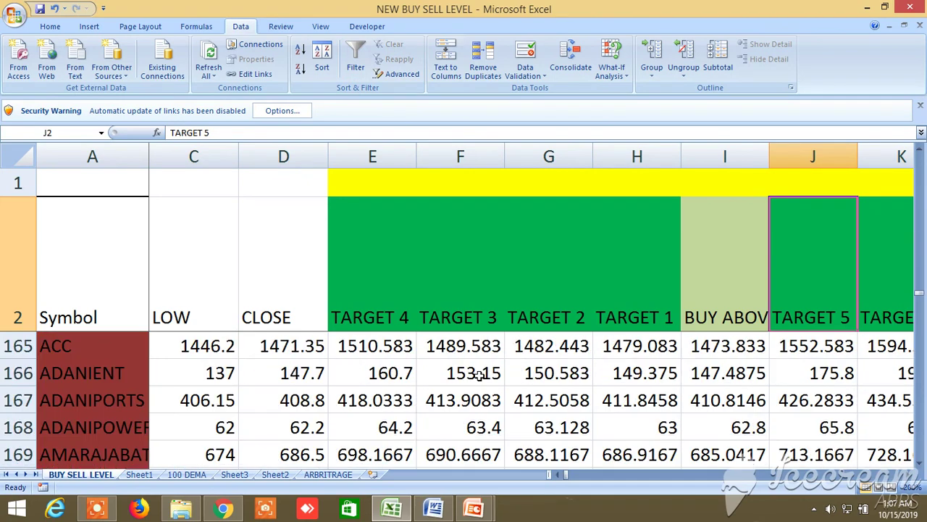
scroll(478, 374, "up", 4)
scroll(478, 373, "down", 3)
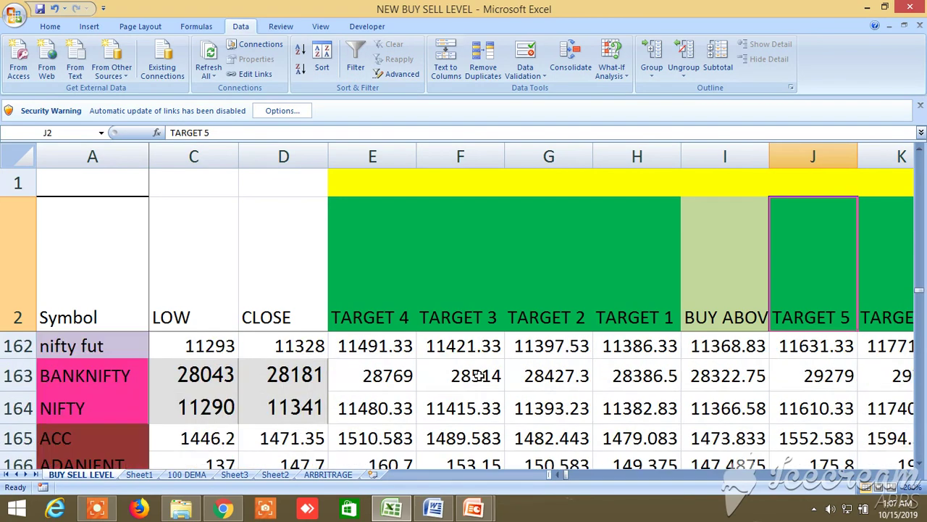
scroll(478, 374, "up", 1)
scroll(478, 374, "down", 2)
scroll(478, 373, "down", 20)
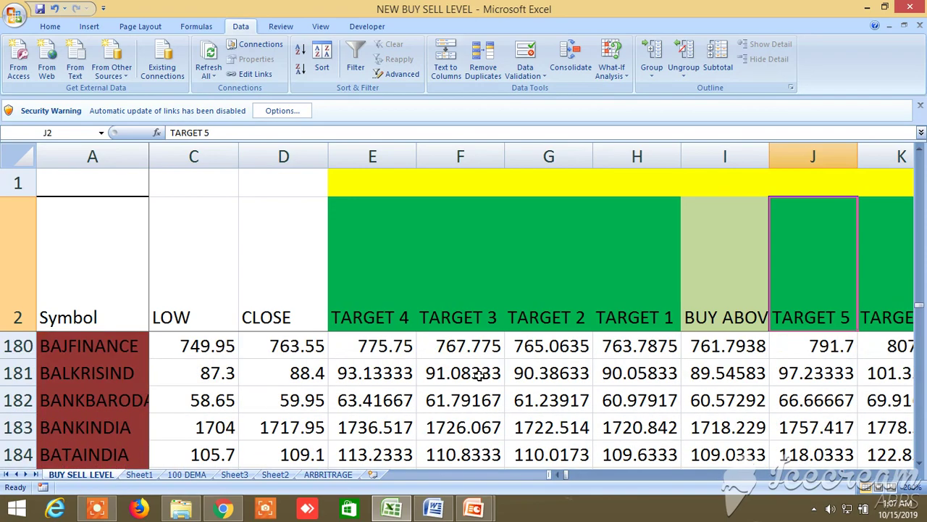
scroll(478, 374, "up", 20)
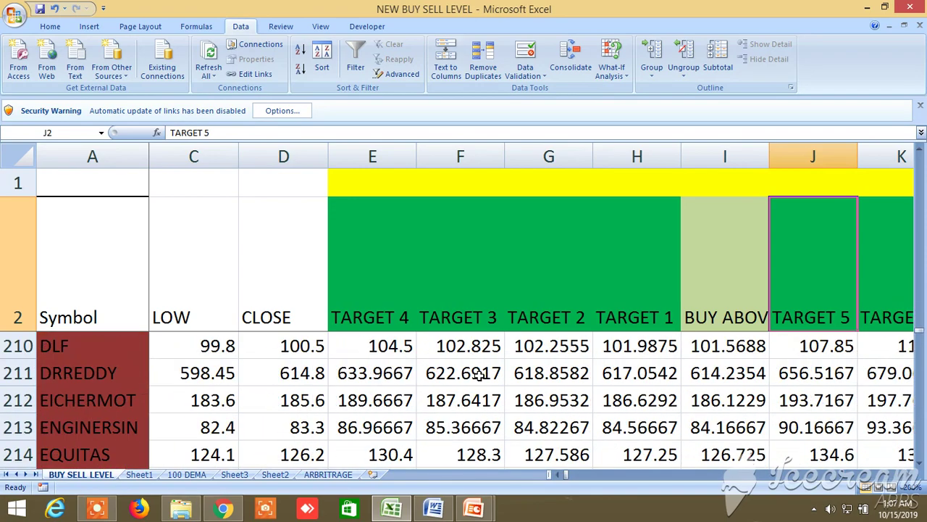
scroll(481, 374, "up", 8)
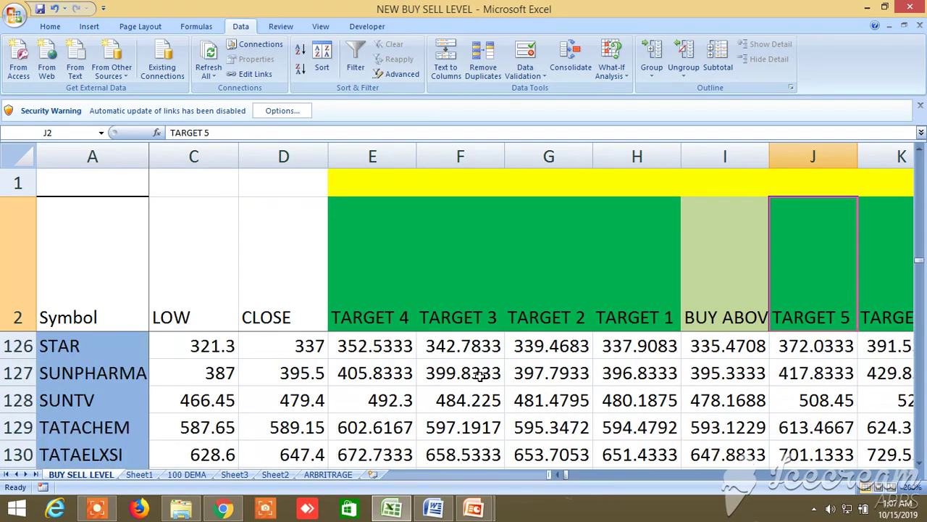
Examine the BUY ABOVE and TARGET 4 columns and check the levels for nifty fut, BANKNIFTY and NIFTY.
left_click(718, 260)
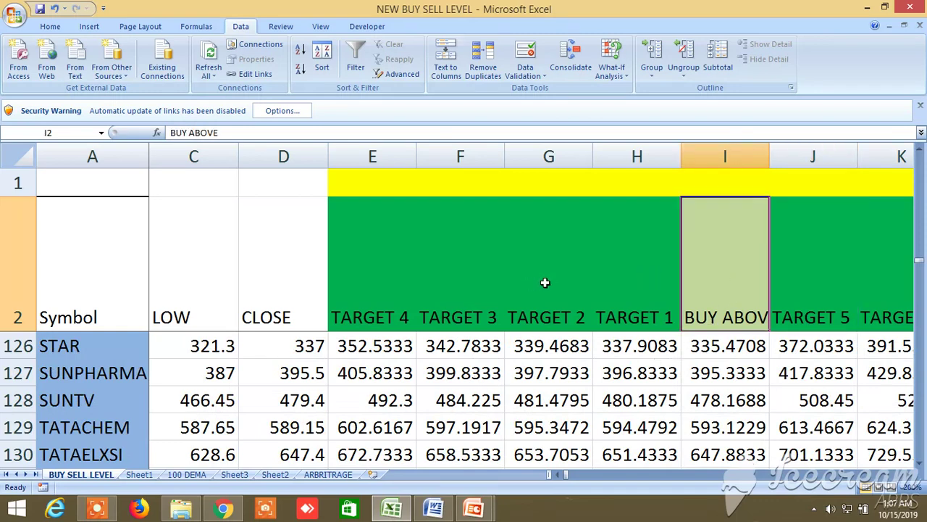
left_click(382, 261)
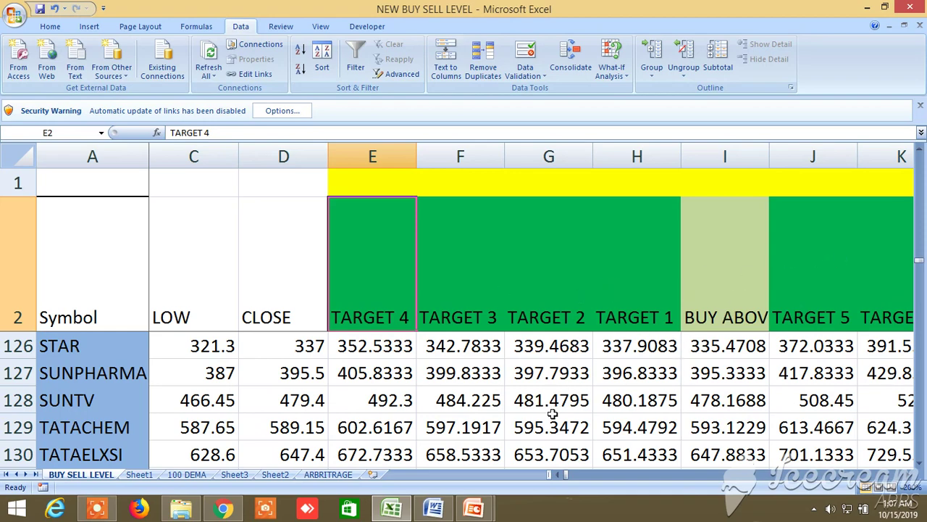
scroll(551, 413, "down", 12)
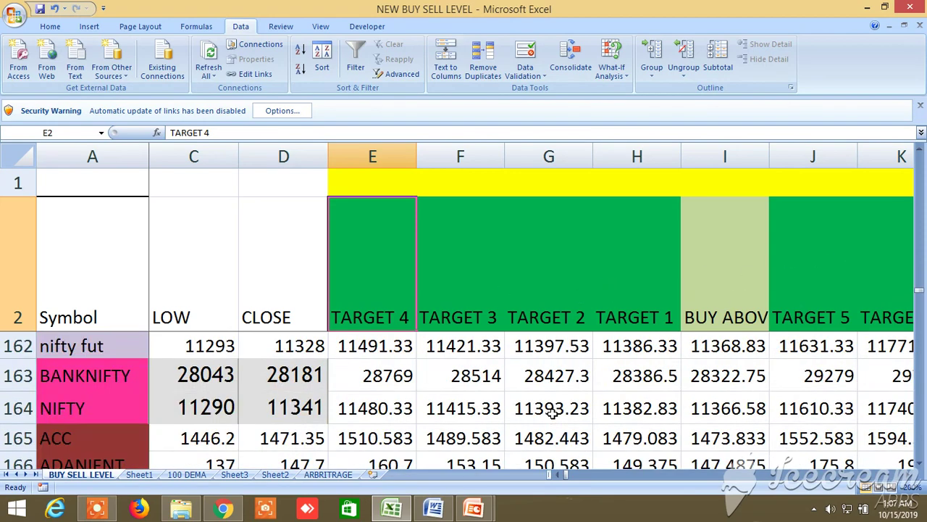
Examine the buy targets, TARGET 8 and the SELL BELOW columns for the BANKNIFTY FUT, nifty fut, BANKNIFTY and NIFTY rows.
scroll(552, 413, "up", 1)
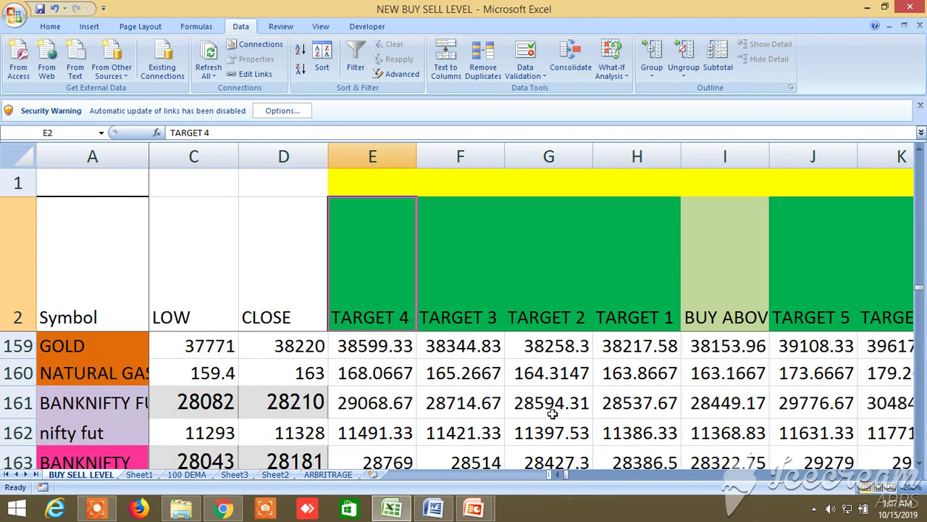
left_click(919, 463)
left_click(919, 463)
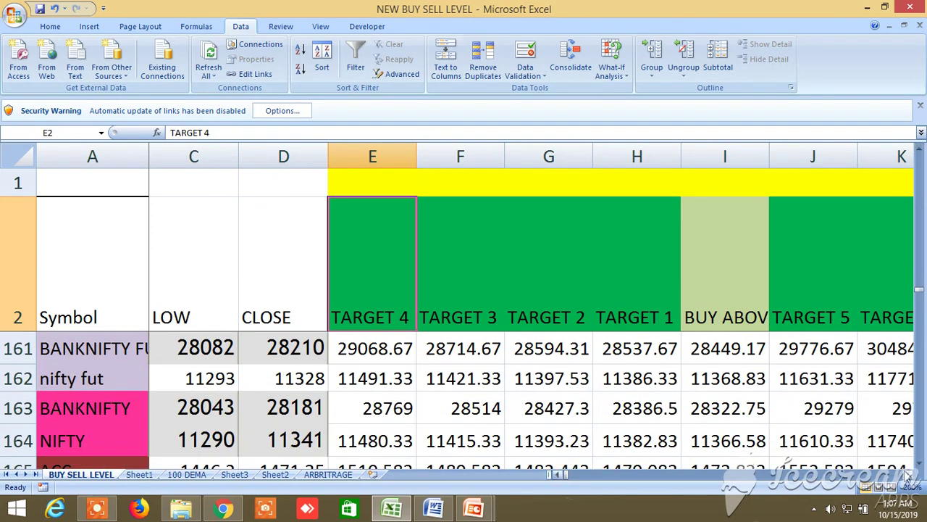
left_click(910, 476)
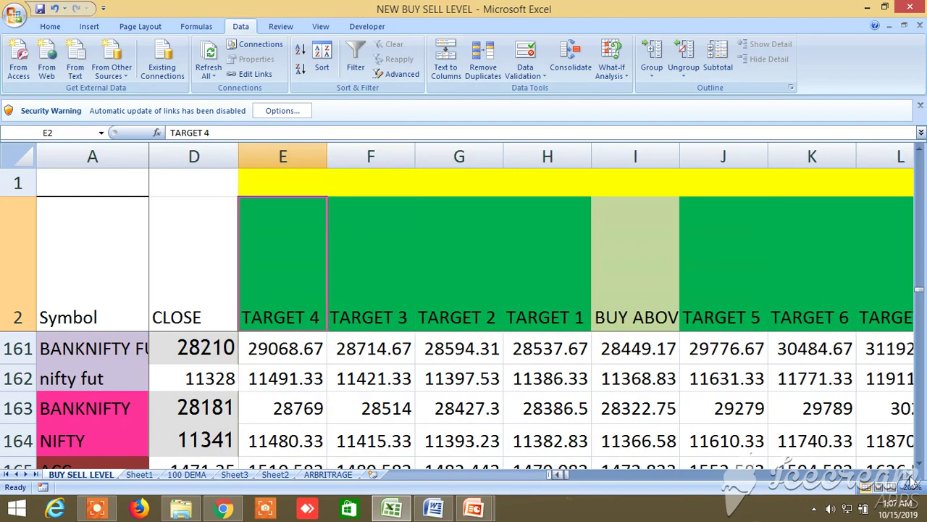
left_click(910, 475)
left_click(910, 475)
left_click(910, 475)
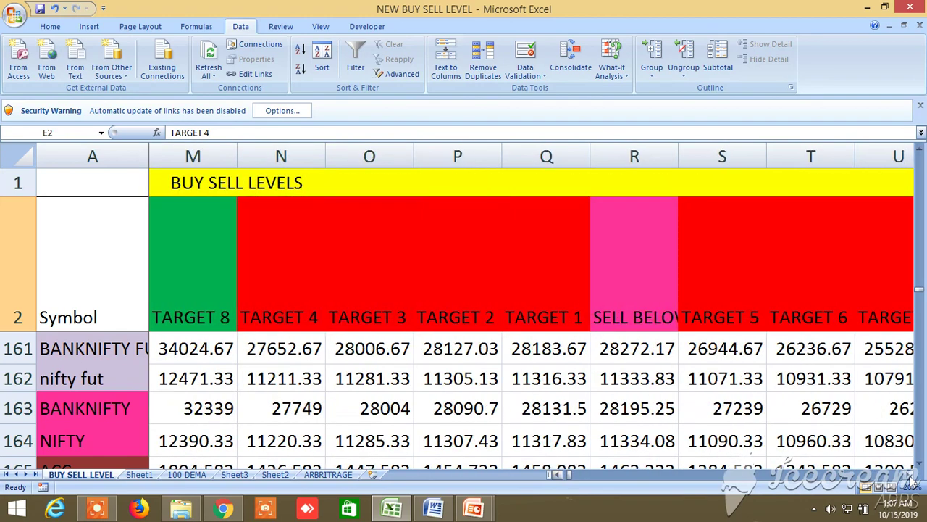
left_click(910, 475)
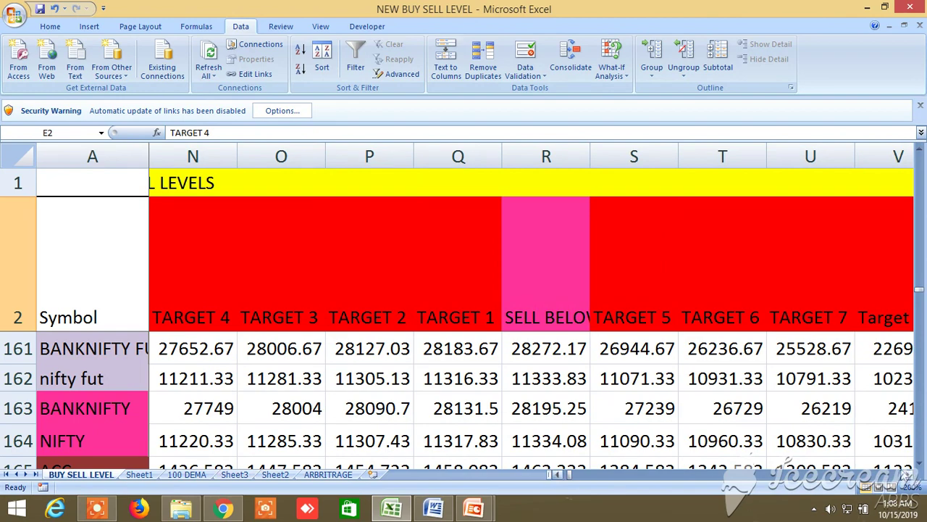
Review the LTP comparison columns through PIVOT POINT for the index rows, and return to the HIGH, LOW and CLOSE columns.
left_click(906, 466)
left_click(909, 475)
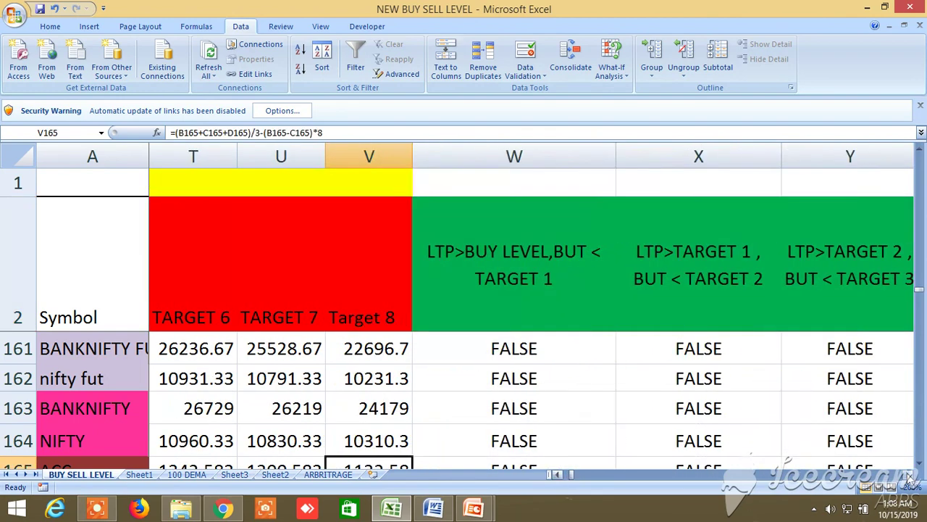
left_click_drag(910, 475, 910, 475)
left_click_drag(909, 477, 910, 477)
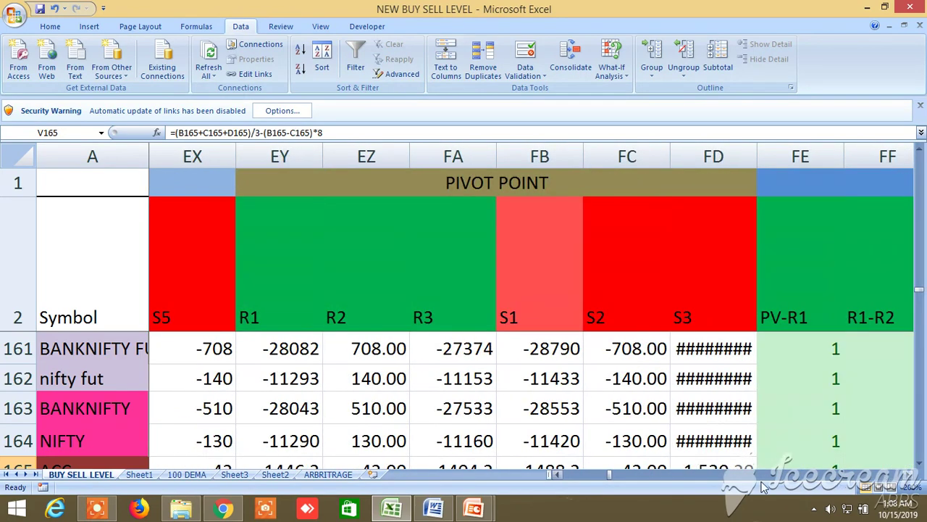
left_click_drag(612, 476, 559, 476)
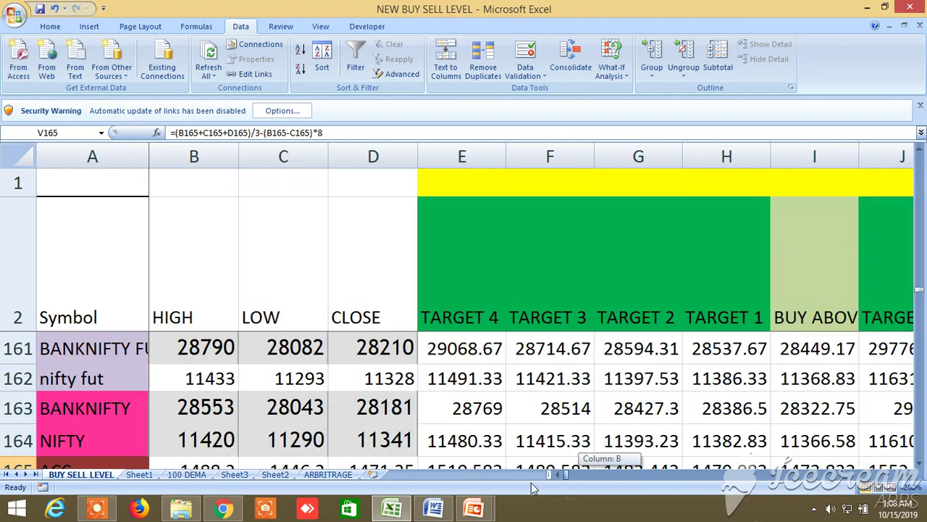
Inspect the commodity rows from CRUDEOIL to NATURAL GAS across the BUY SELL LEVELS columns up to the SELL BELOW targets.
scroll(269, 375, "up", 1)
scroll(269, 375, "up", 2)
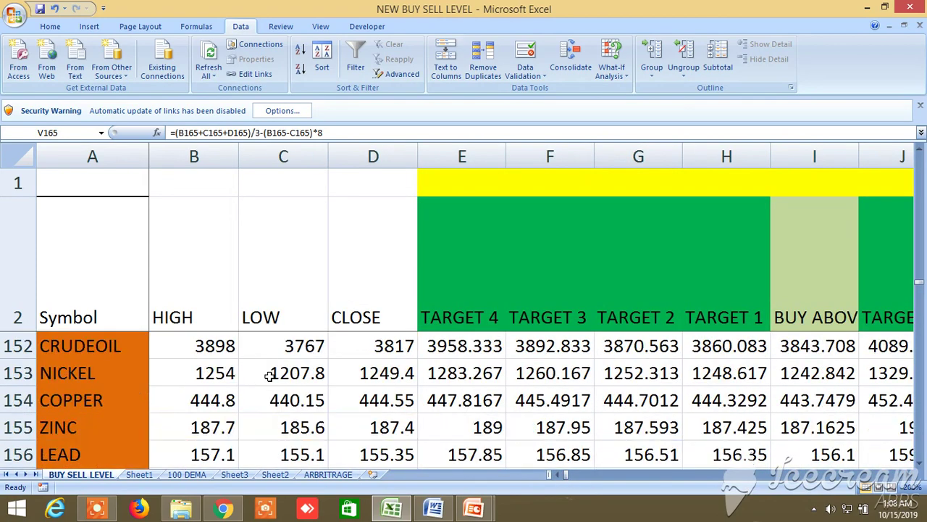
left_click_drag(910, 478, 909, 477)
left_click(922, 462)
left_click(922, 462)
left_click(921, 462)
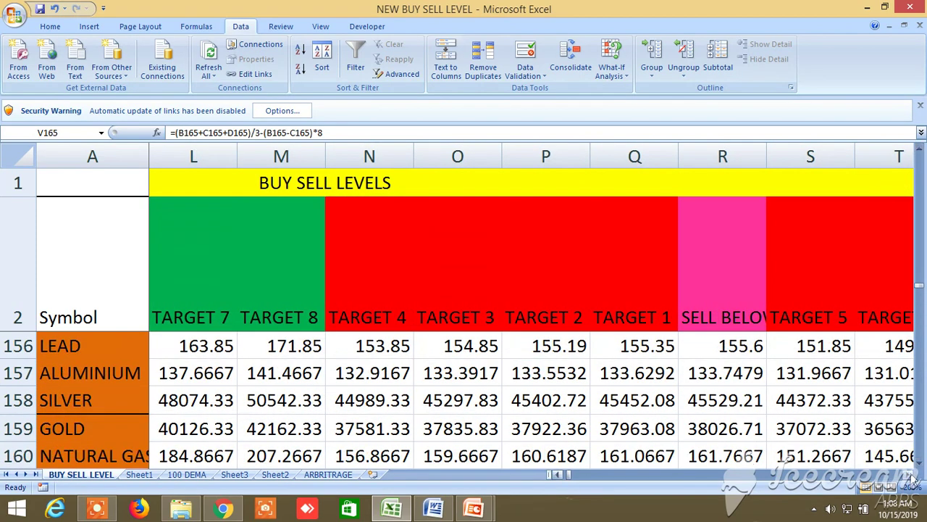
left_click(909, 477)
left_click(910, 477)
Compare the buy and sell targets for CRUDEOIL through LEAD up to the first LTP column, and return to the HIGH column.
scroll(744, 454, "up", 4)
scroll(744, 454, "down", 1)
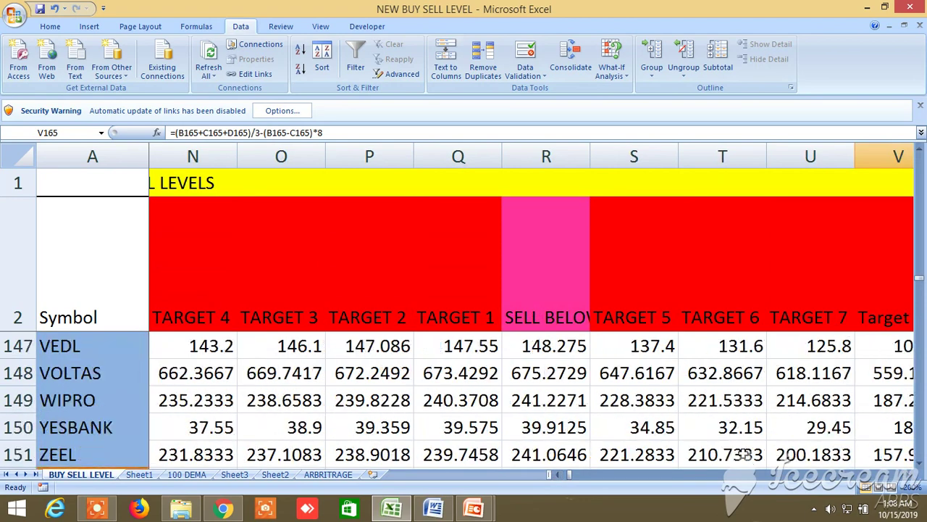
scroll(745, 454, "down", 2)
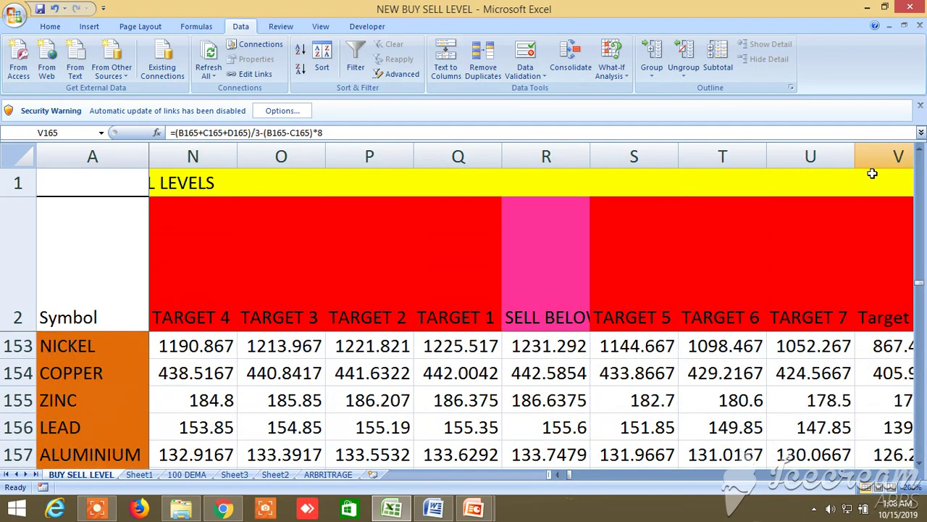
left_click(918, 150)
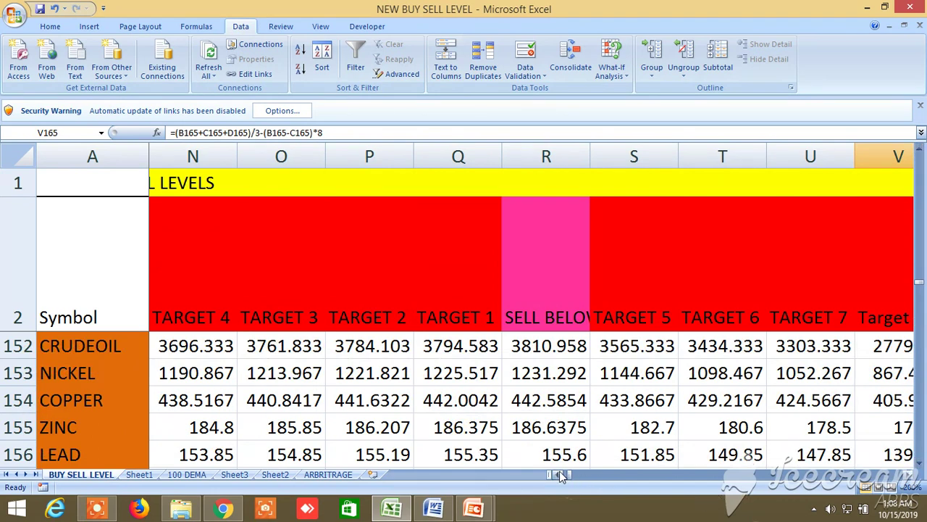
left_click_drag(561, 474, 605, 478)
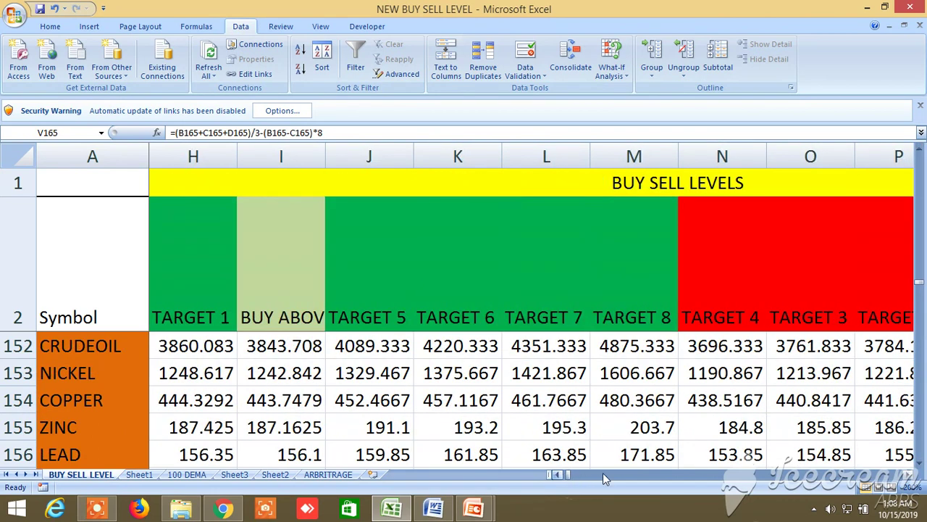
left_click(909, 476)
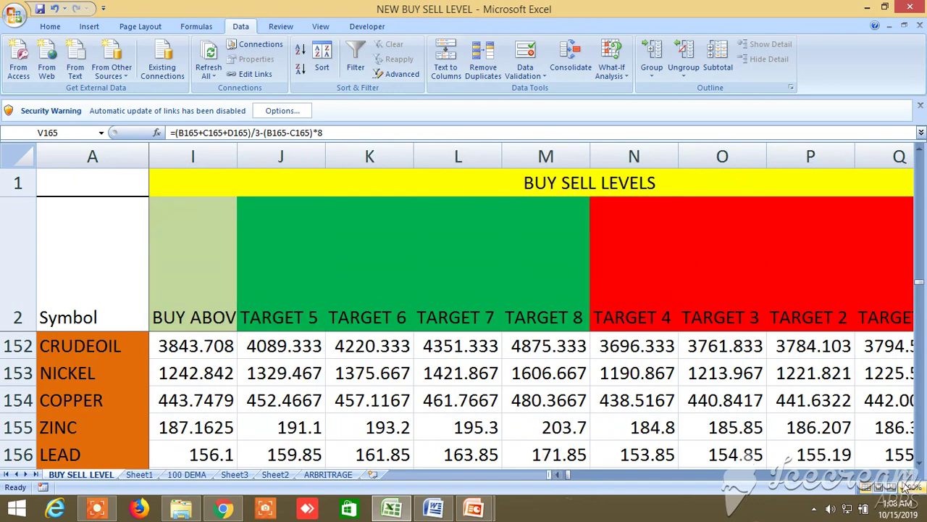
left_click_drag(910, 477, 910, 478)
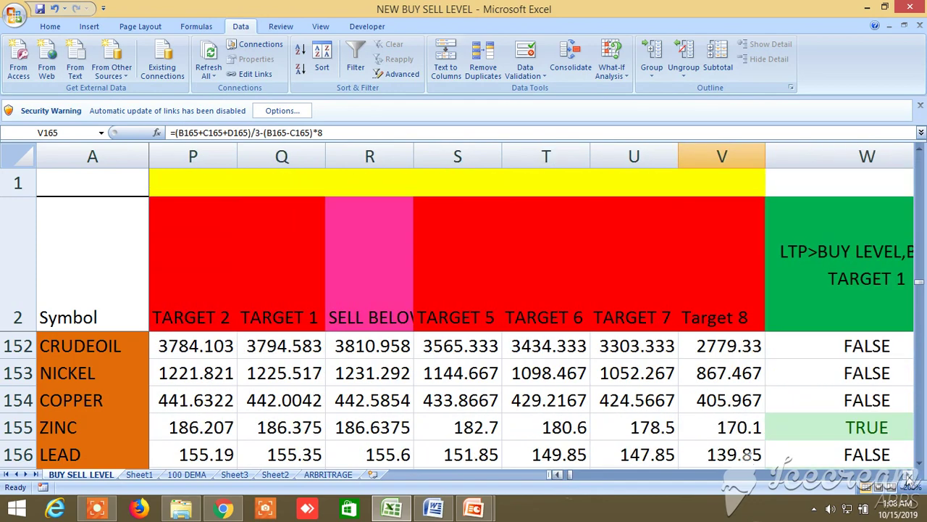
left_click_drag(572, 474, 458, 444)
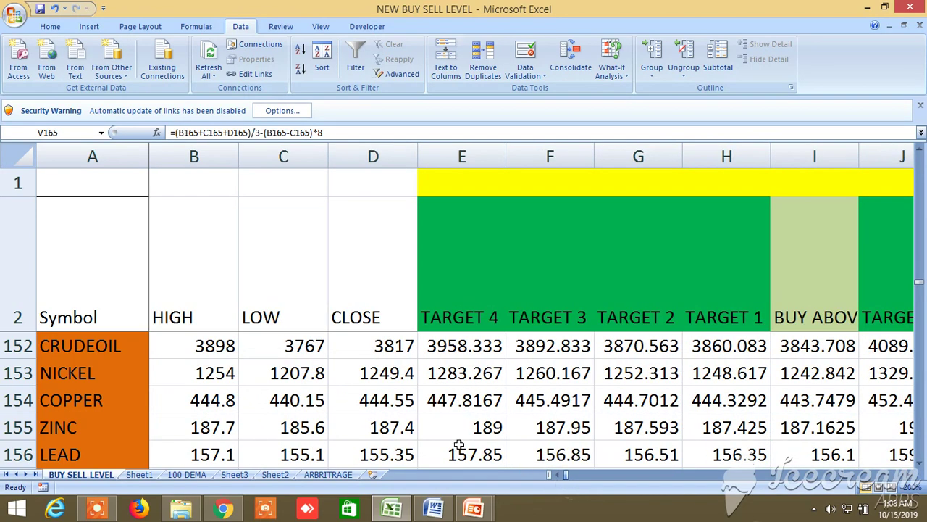
Check the LEAD to NATURAL GAS rows from HIGH through the sell targets to the first LTP column, and return to the start.
left_click(921, 465)
left_click(921, 465)
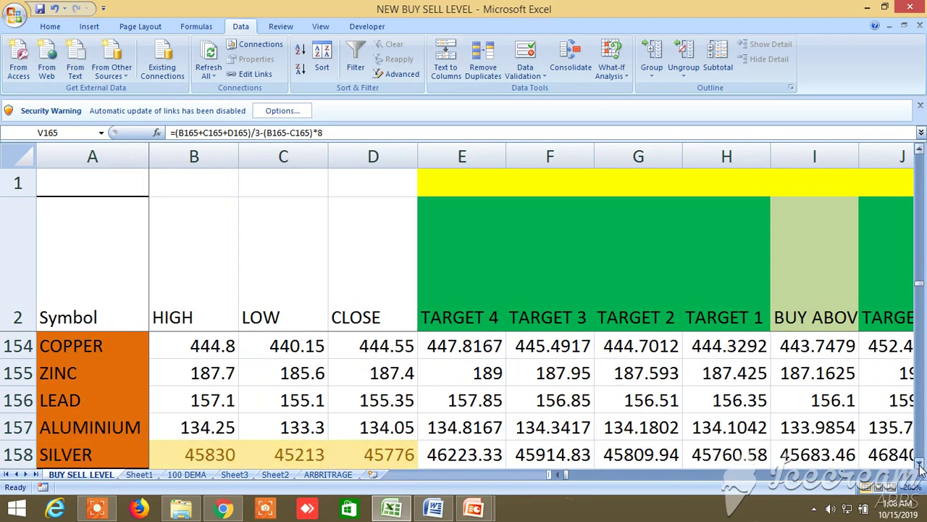
left_click(921, 465)
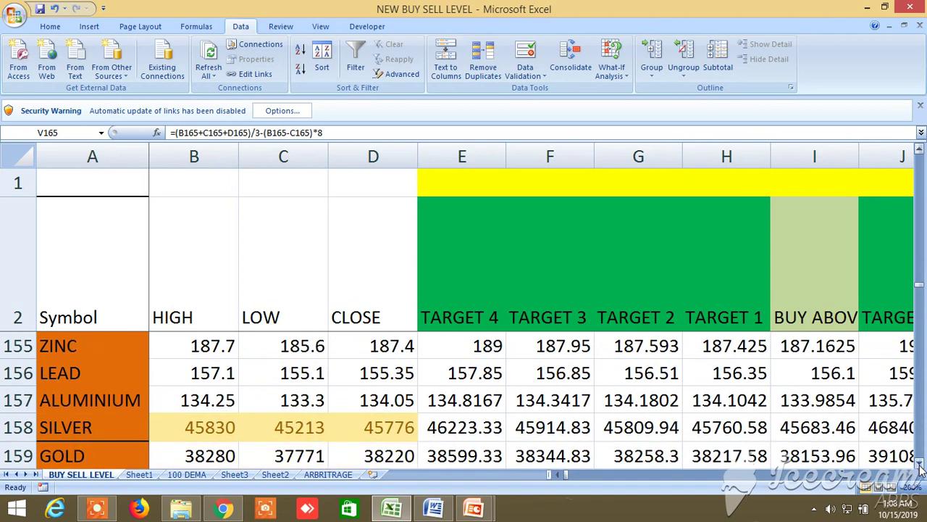
left_click(921, 465)
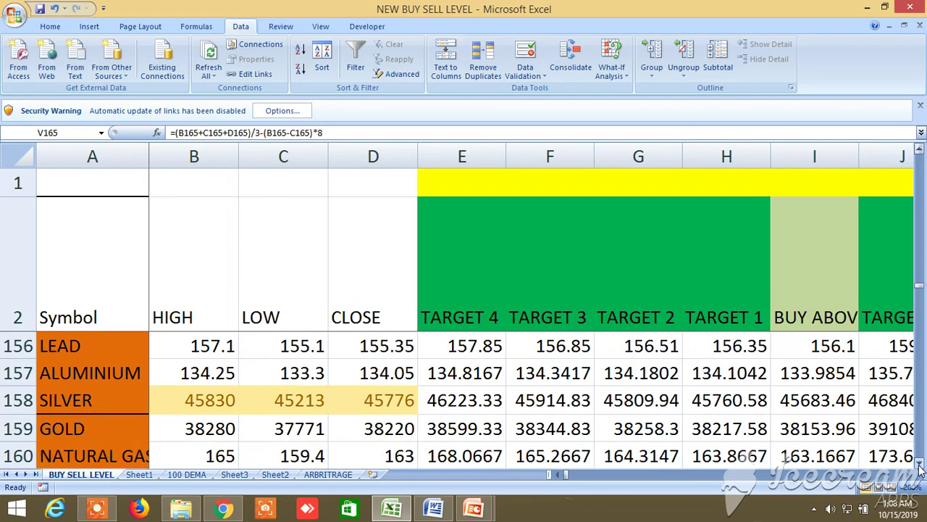
left_click_drag(909, 477, 909, 477)
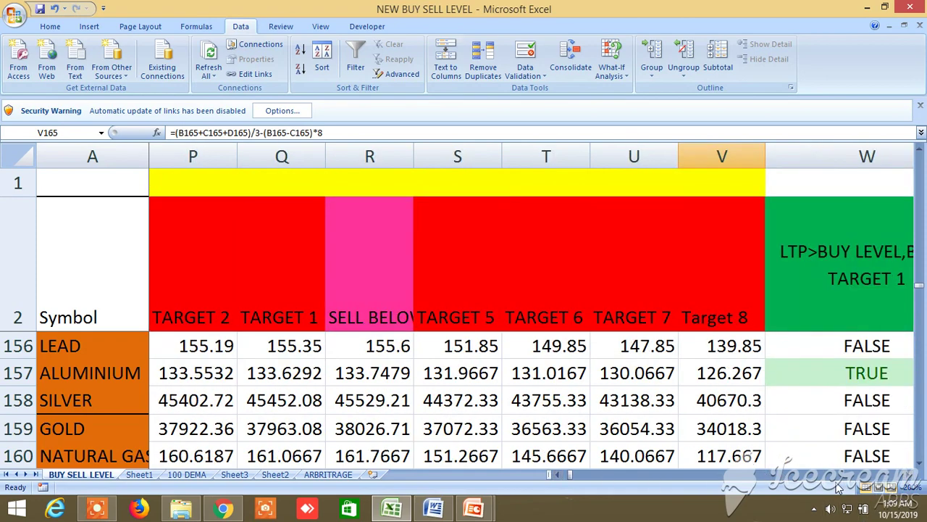
left_click_drag(570, 479, 535, 475)
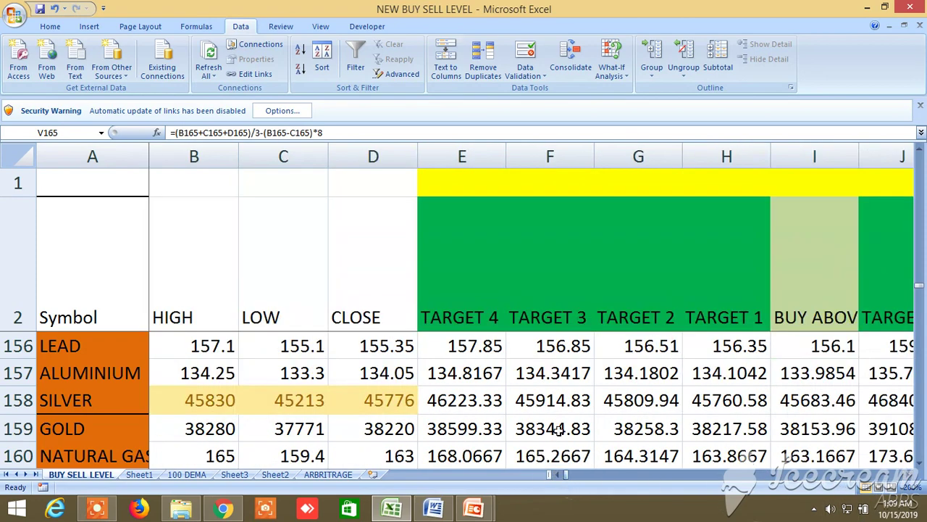
Review the CRUDEOIL to LEAD rows across all level and indicator columns up to PIVOT POINT, and return to the first columns.
scroll(558, 429, "up", 2)
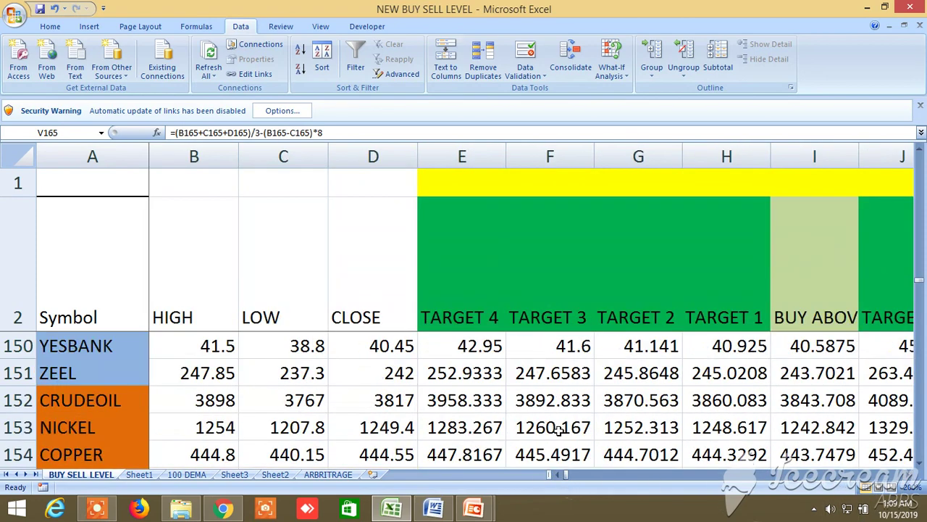
left_click(919, 463)
left_click(920, 464)
left_click(910, 475)
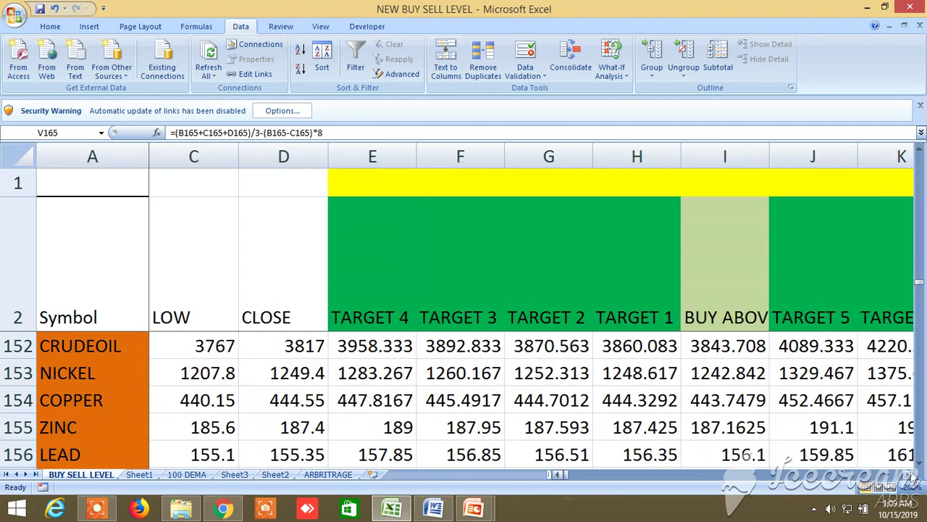
left_click_drag(911, 477, 911, 477)
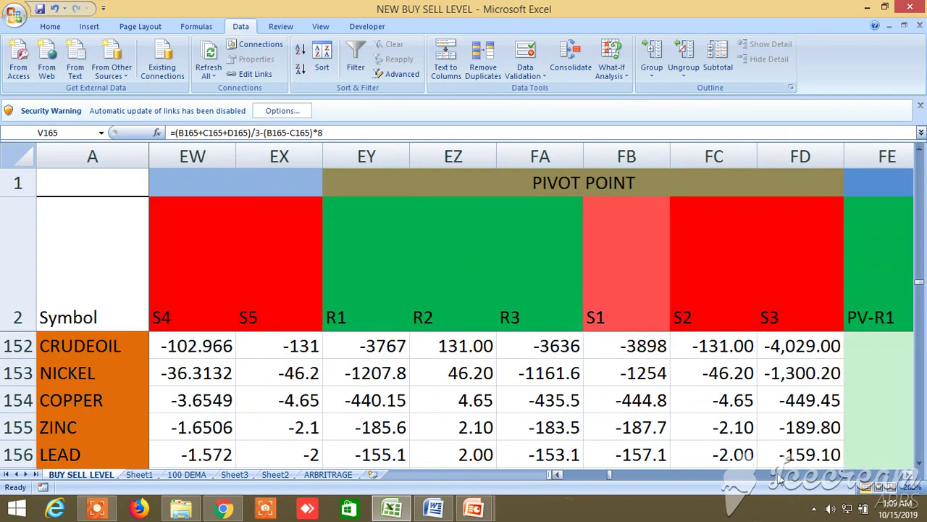
left_click_drag(609, 477, 547, 472)
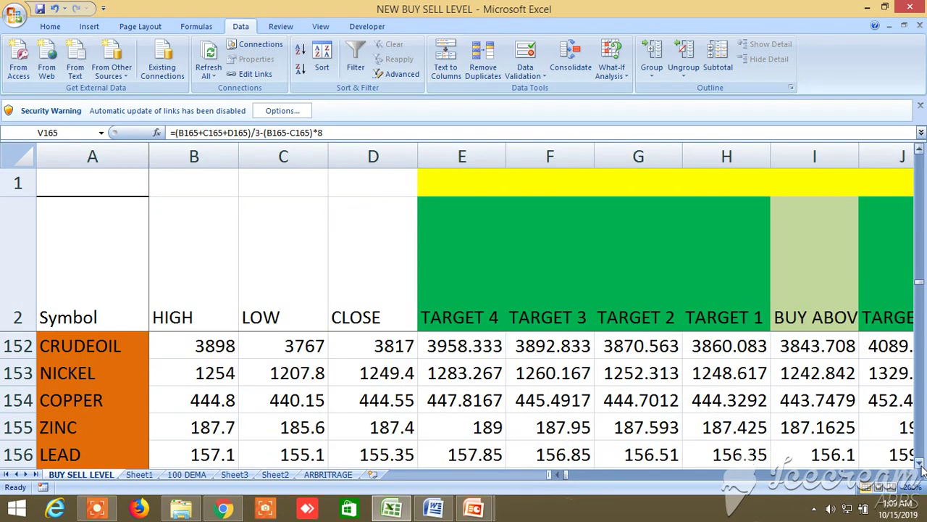
Examine the LEAD to NATURAL GAS rows through PIVOT POINT and LTP VS RESISTANCE AND SUPPORT FIBONACCI, and return to the first columns.
left_click(921, 464)
left_click(921, 465)
left_click(920, 465)
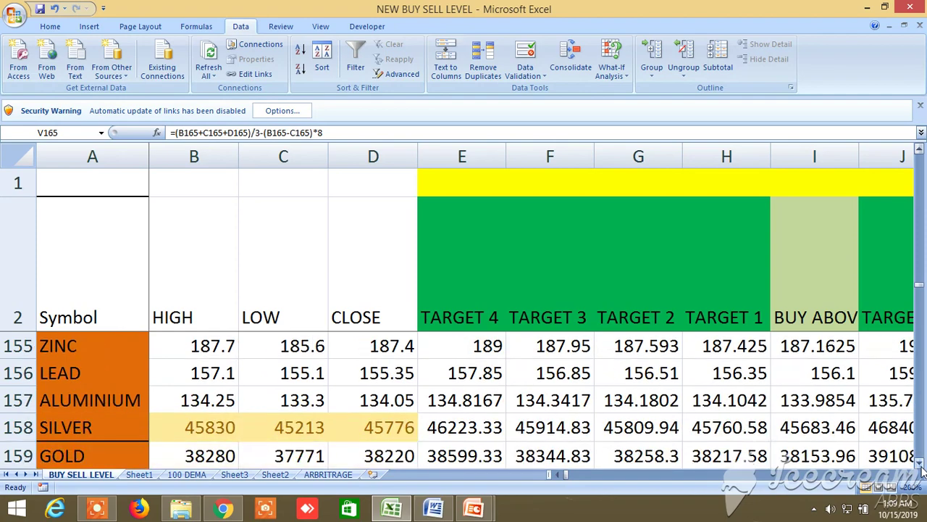
left_click(921, 464)
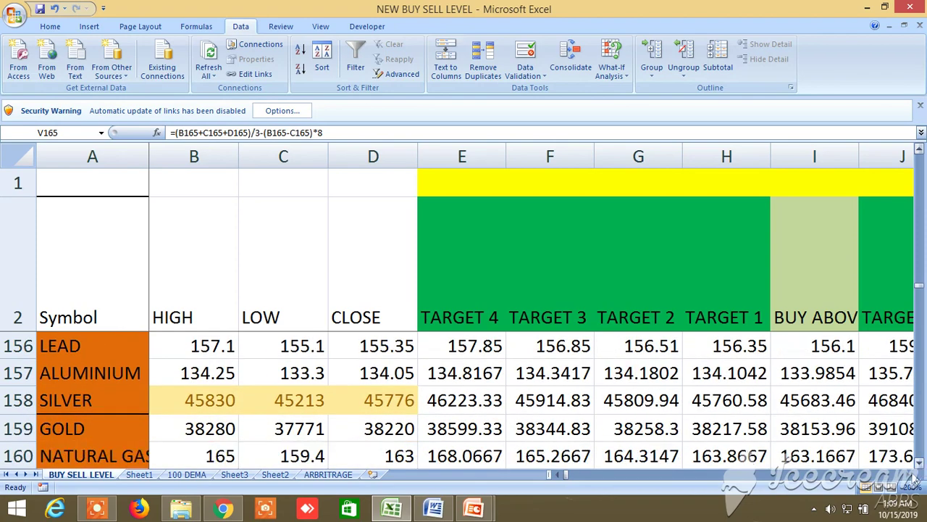
left_click_drag(910, 474, 911, 474)
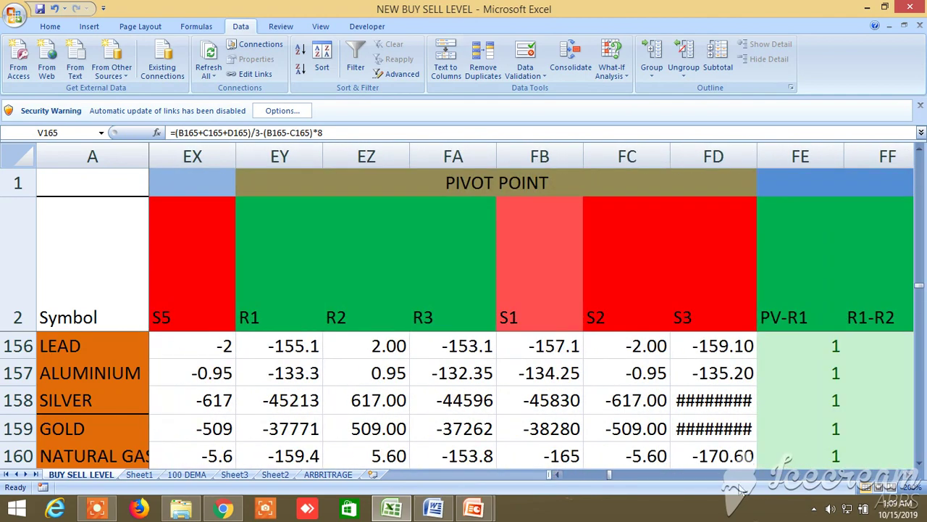
left_click(612, 475)
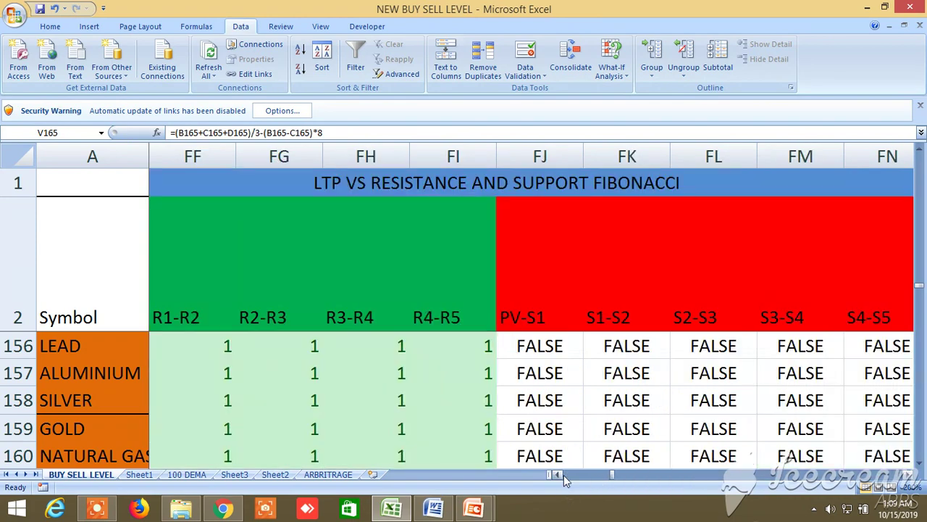
left_click_drag(615, 471, 557, 474)
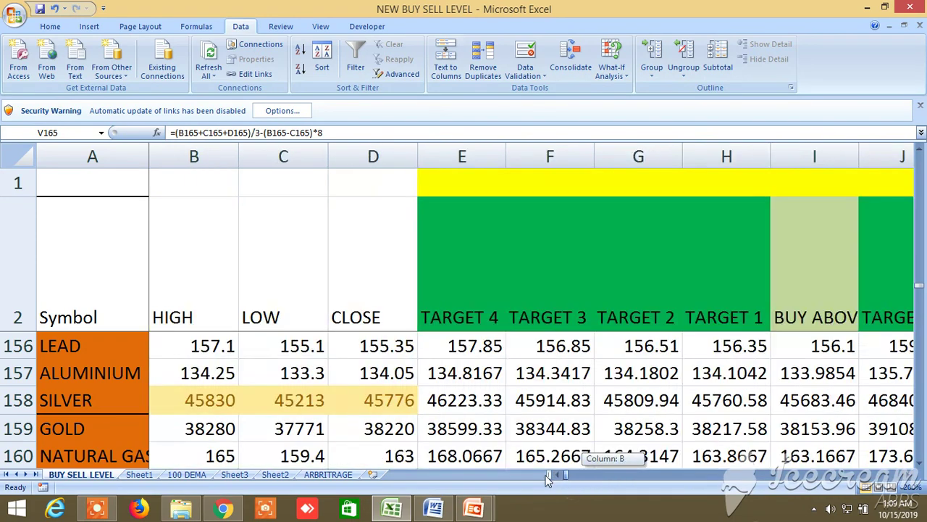
Browse the second stock block down to the rows from BPCL to CANBK.
scroll(452, 415, "down", 5)
scroll(452, 415, "down", 7)
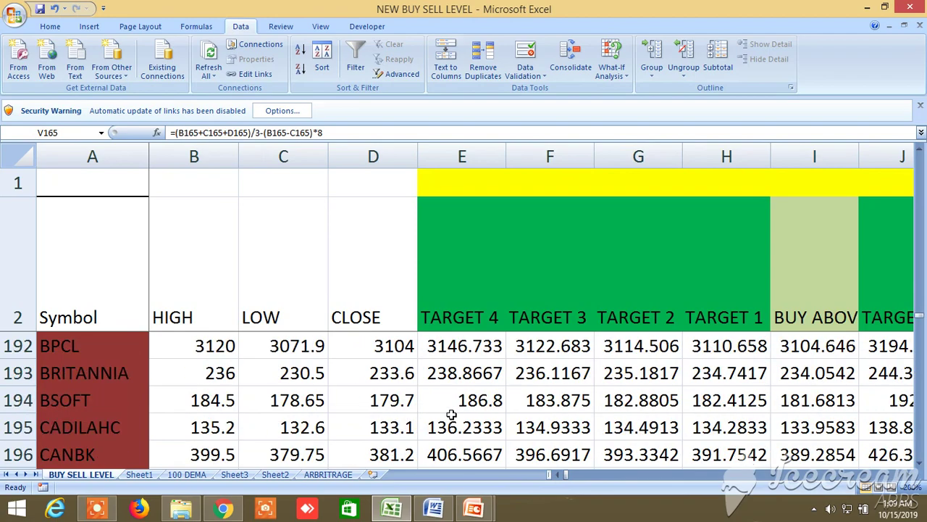